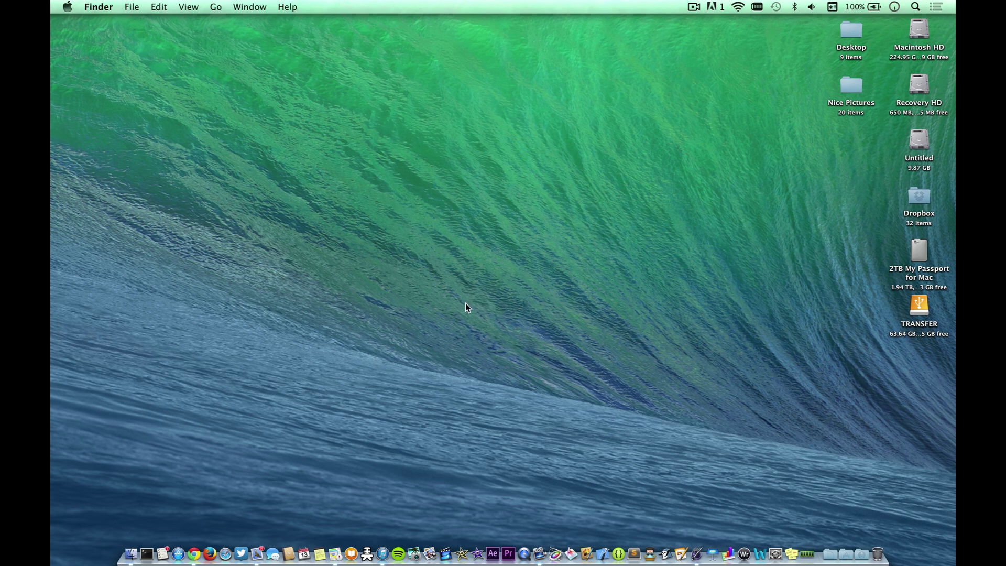
Open the Launchpad applications grid and dismiss it again.
click(845, 555)
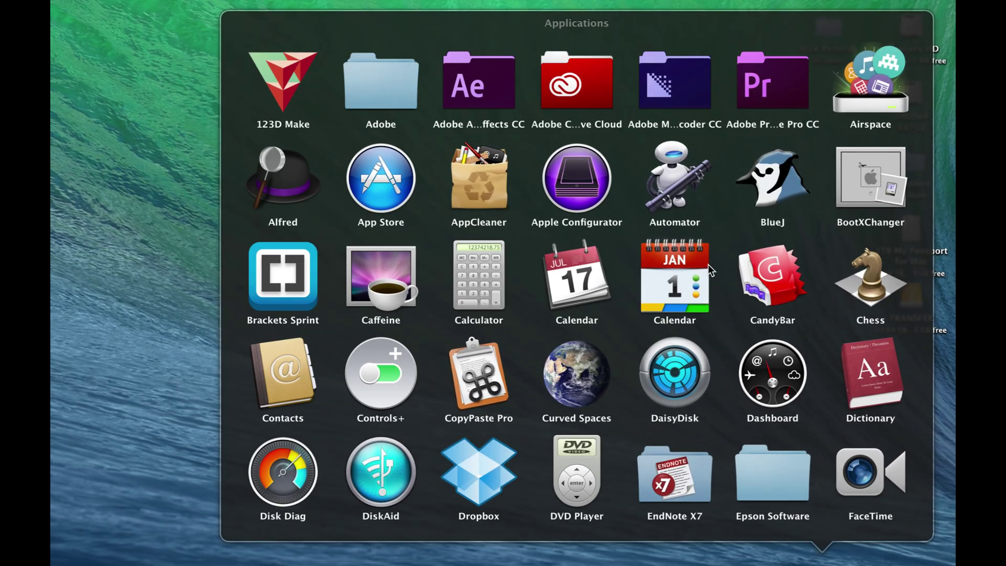
scroll(639, 307, down, 5)
scroll(639, 307, down, 3)
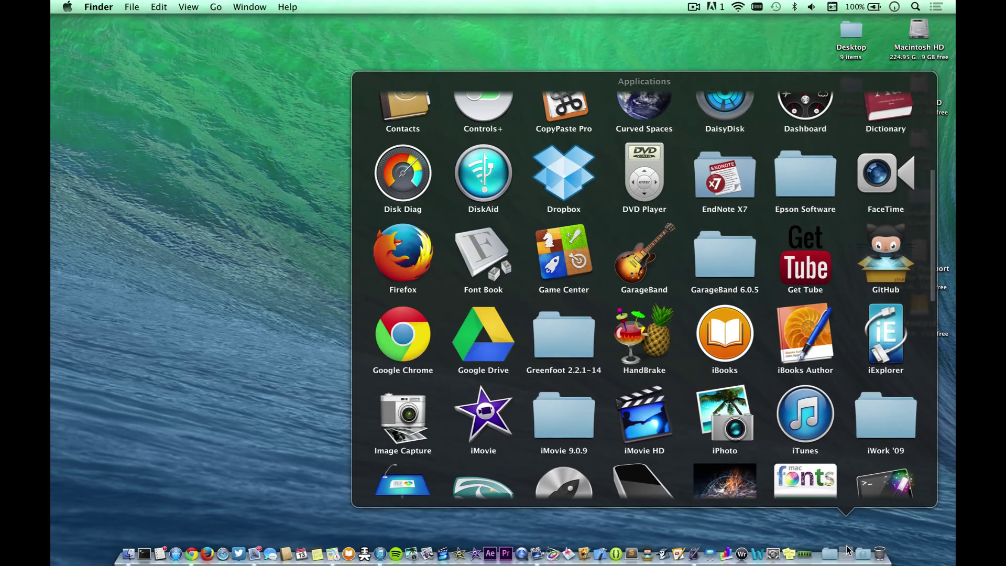
click(845, 548)
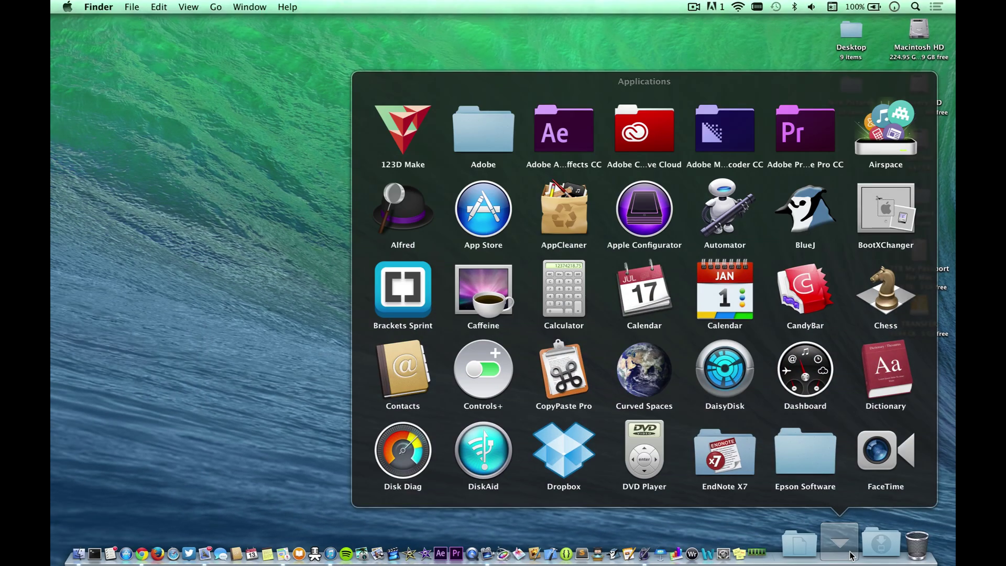
click(846, 551)
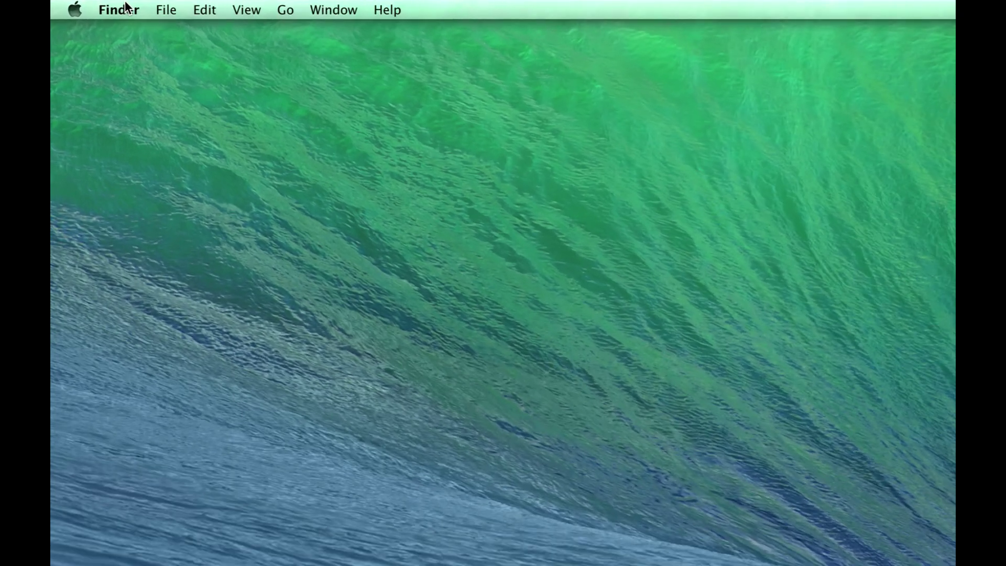
Open Macintosh HD > Applications in a new, enlarged Finder window using icon view.
click(157, 8)
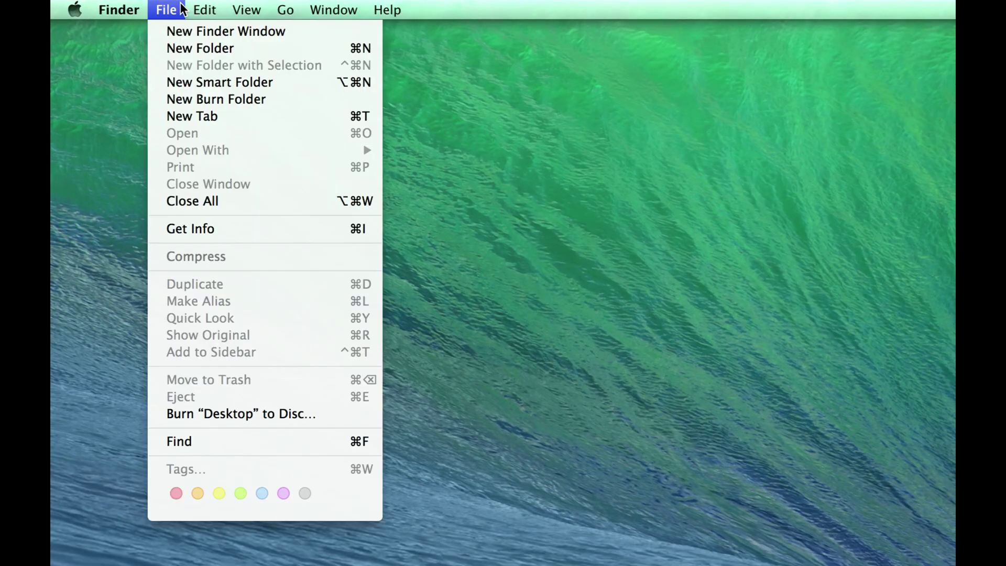
click(191, 32)
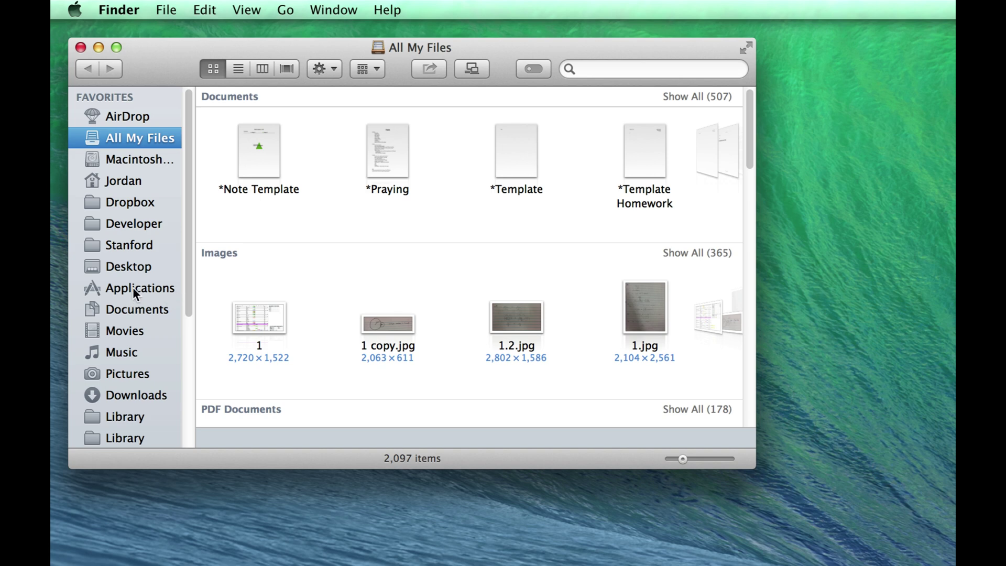
click(130, 163)
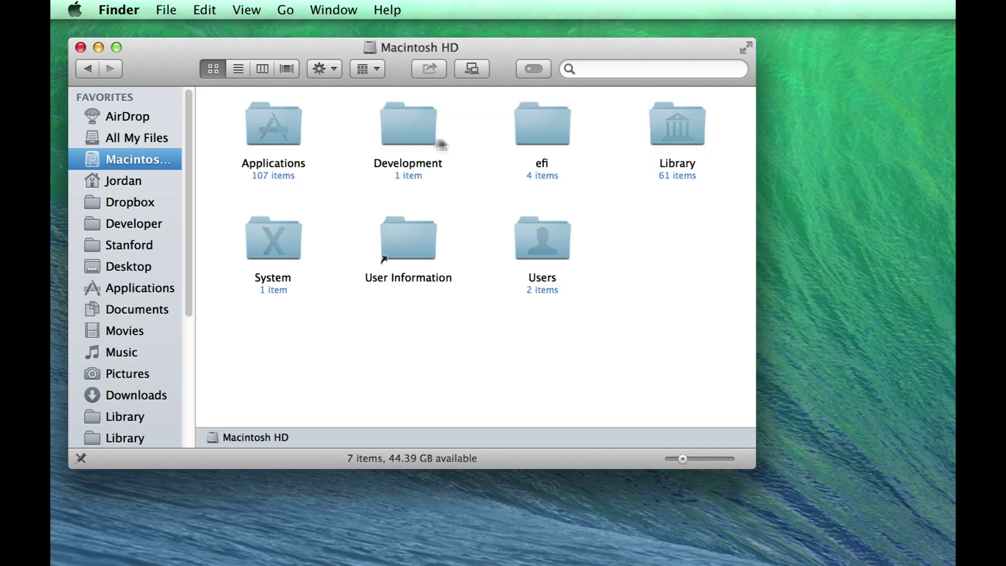
double_click(258, 129)
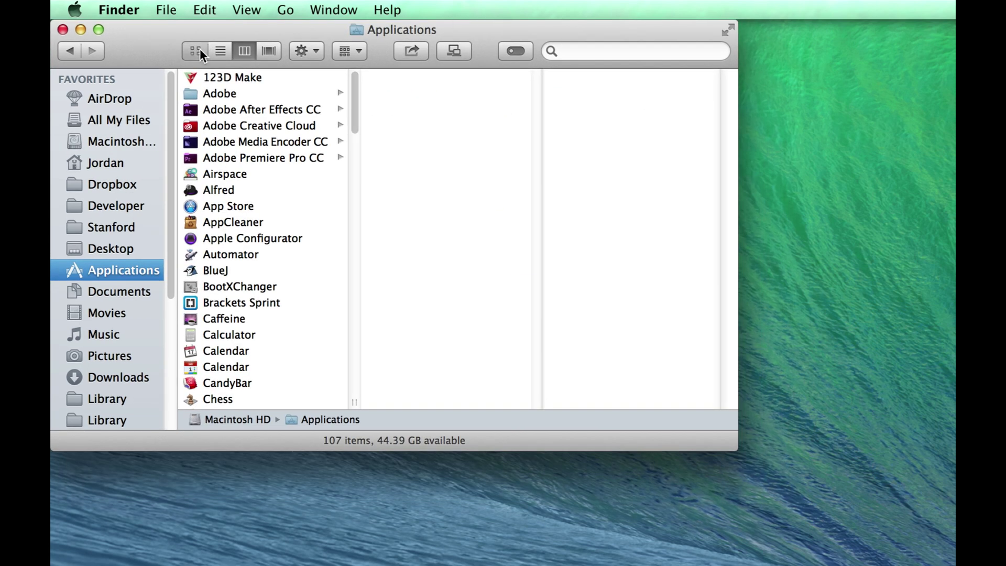
click(213, 68)
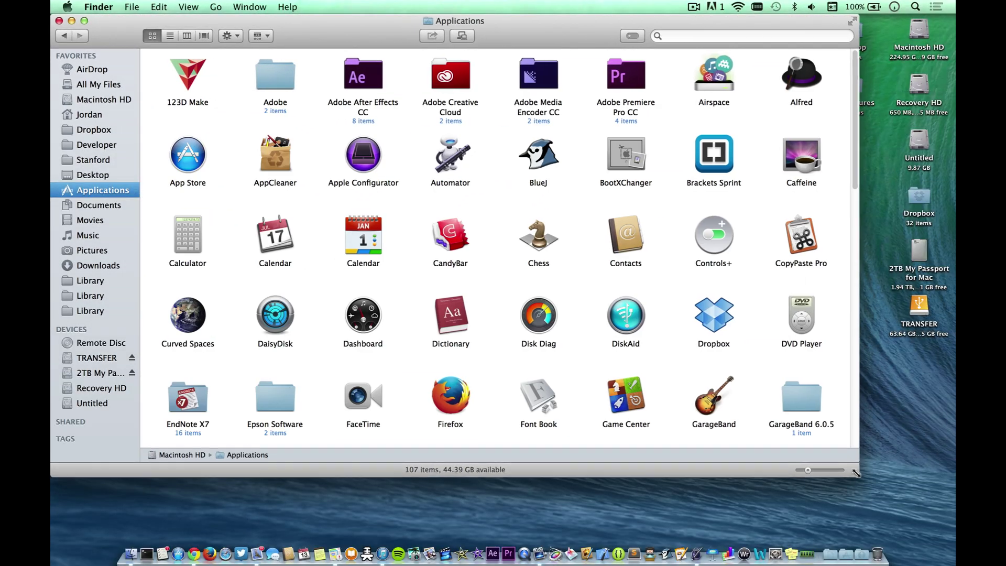
drag(649, 391, 953, 477)
scroll(377, 290, down, 3)
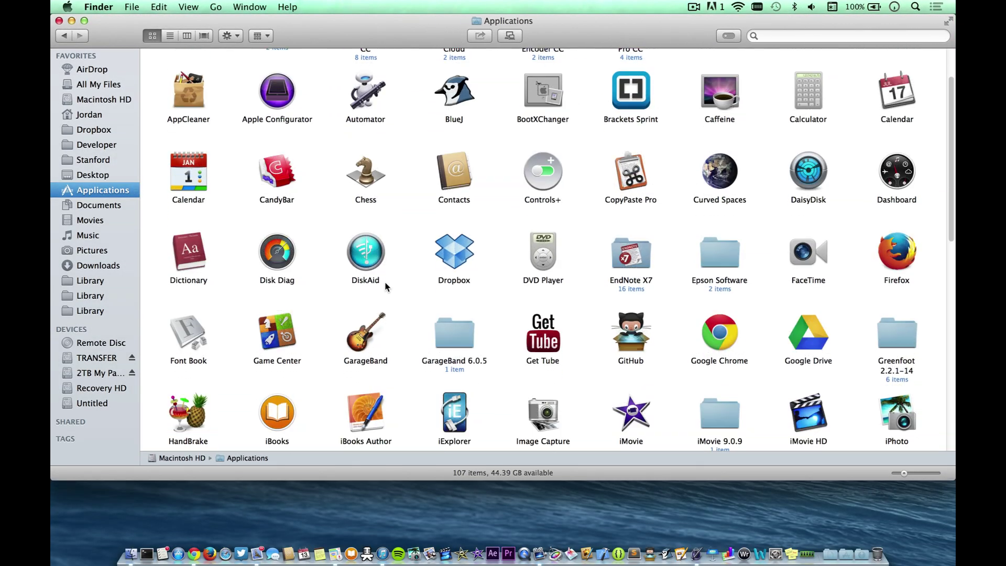
scroll(378, 291, down, 3)
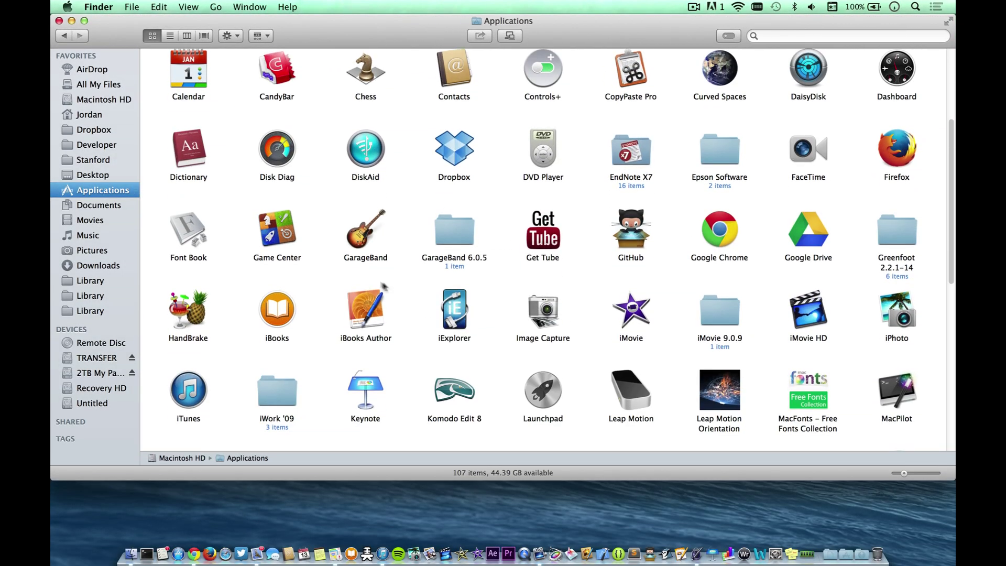
Peek inside the GarageBand 6.0.5 and iMovie 9.0.9 folders, returning to Applications each time.
double_click(461, 234)
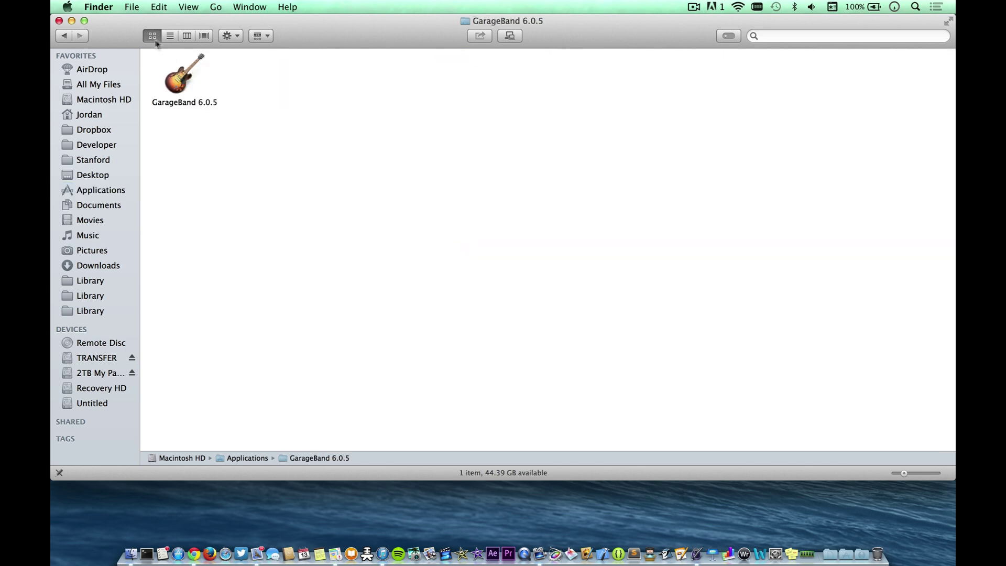
click(64, 35)
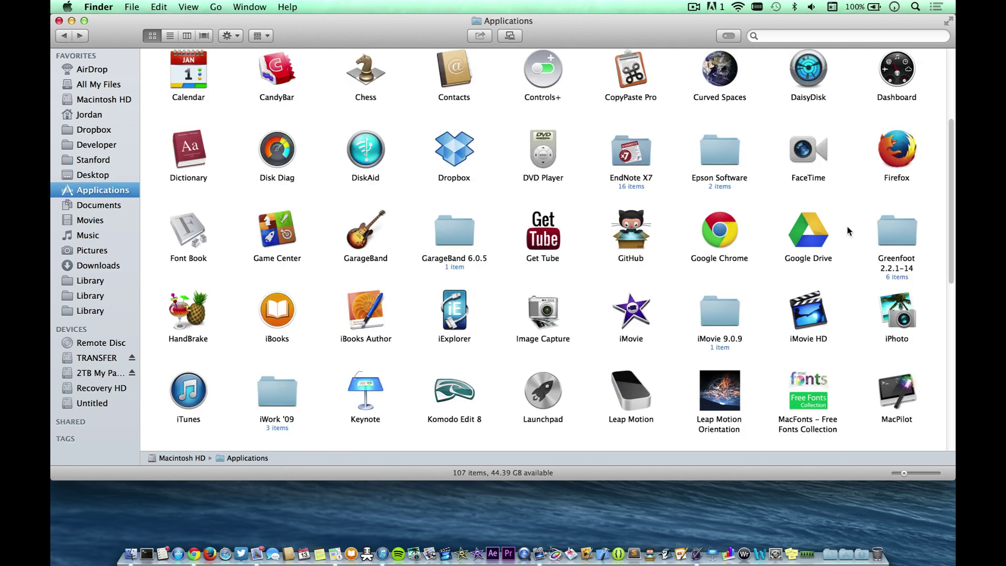
scroll(849, 231, down, 2)
scroll(848, 230, down, 4)
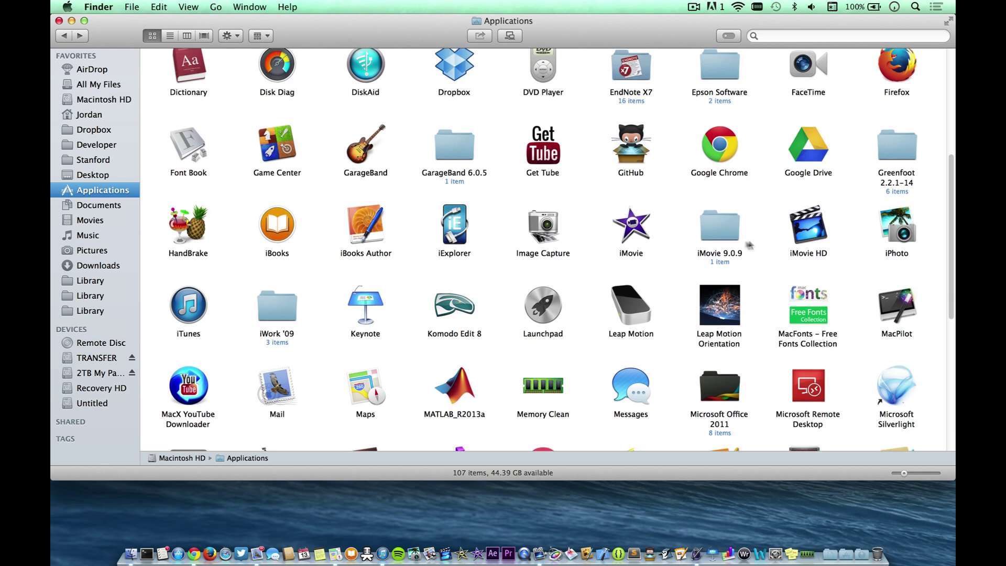
double_click(721, 230)
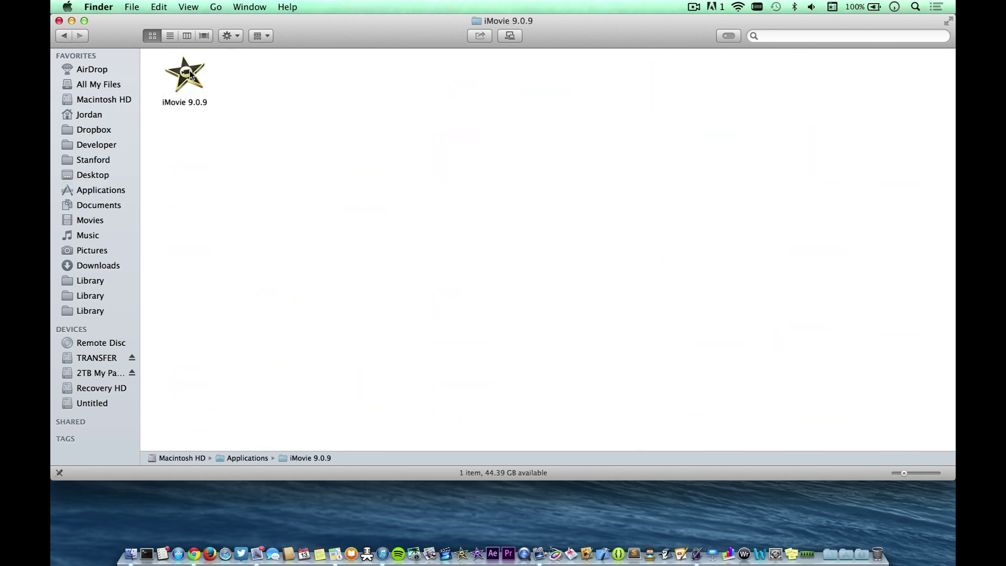
click(62, 36)
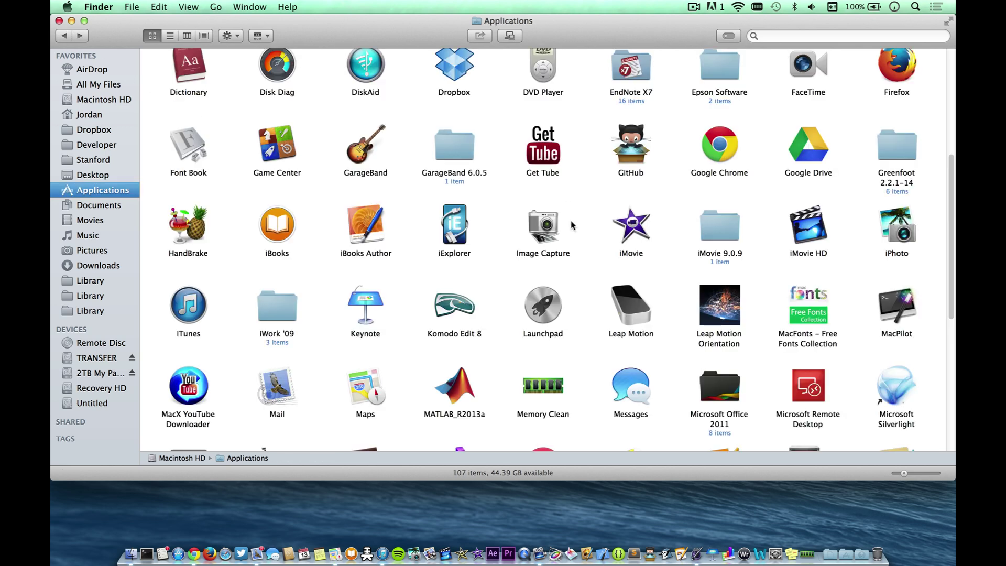
Open the iWork '09 folder and briefly select its Keynote, Numbers and Pages apps.
double_click(289, 309)
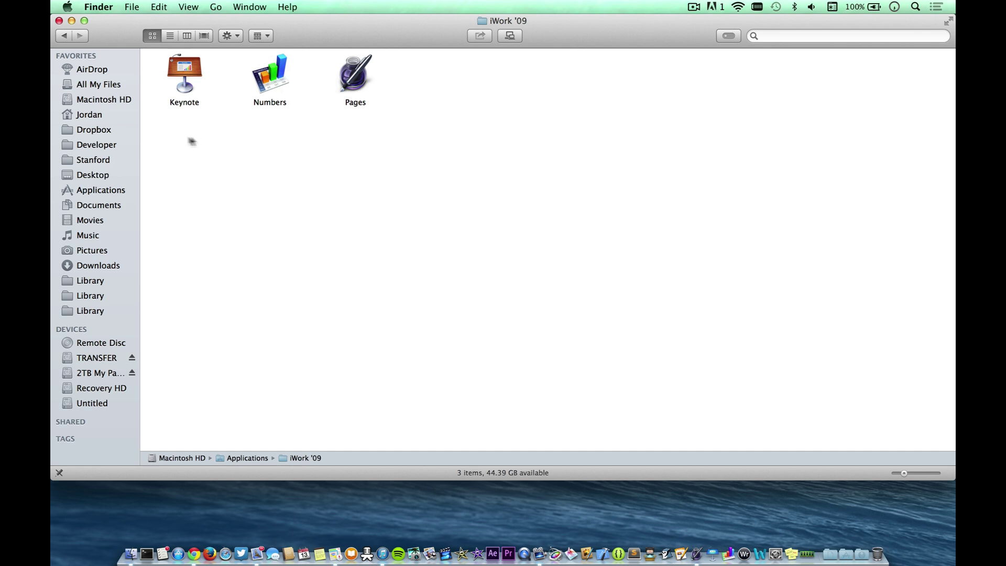
drag(191, 142, 407, 63)
click(508, 142)
Launch Pages '09, view the Document inspector, then close it.
double_click(354, 74)
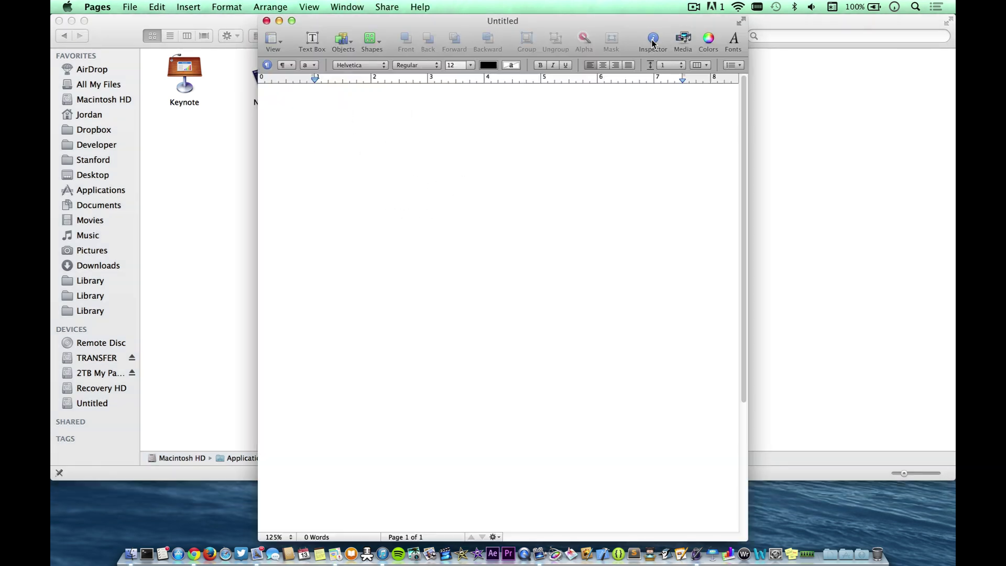
click(653, 41)
click(751, 46)
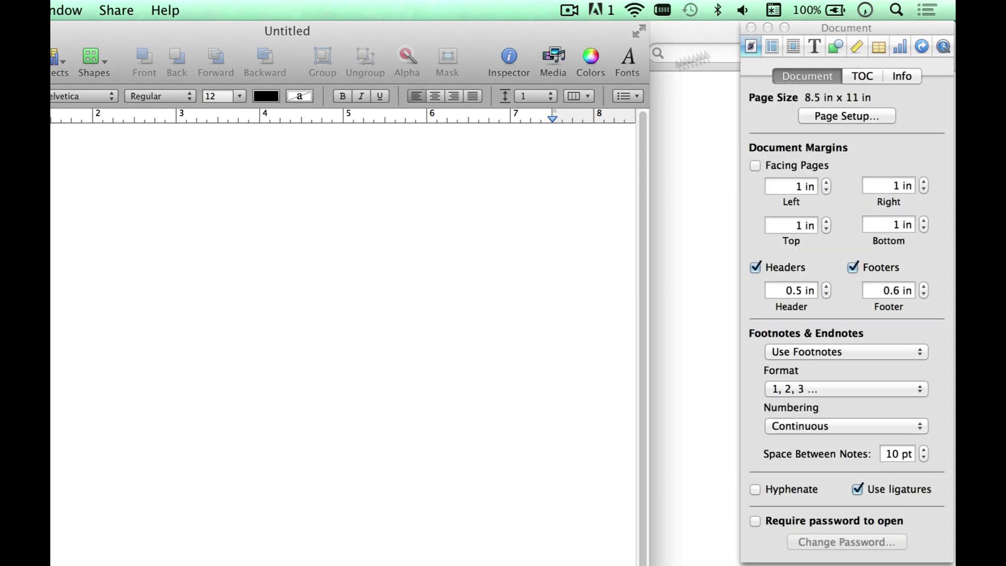
click(504, 57)
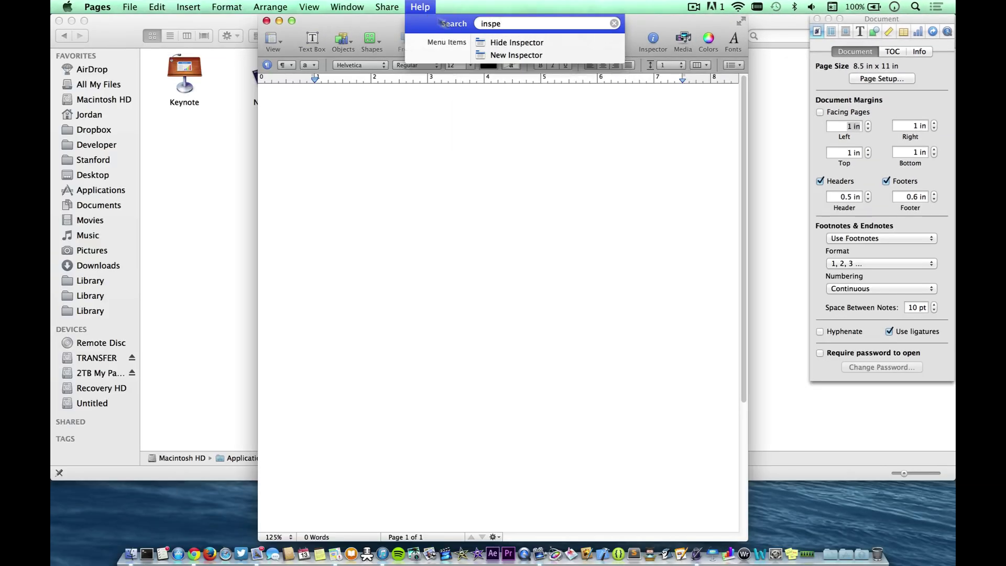
Arrange two inspector windows side by side, then close the blank Untitled document.
click(516, 55)
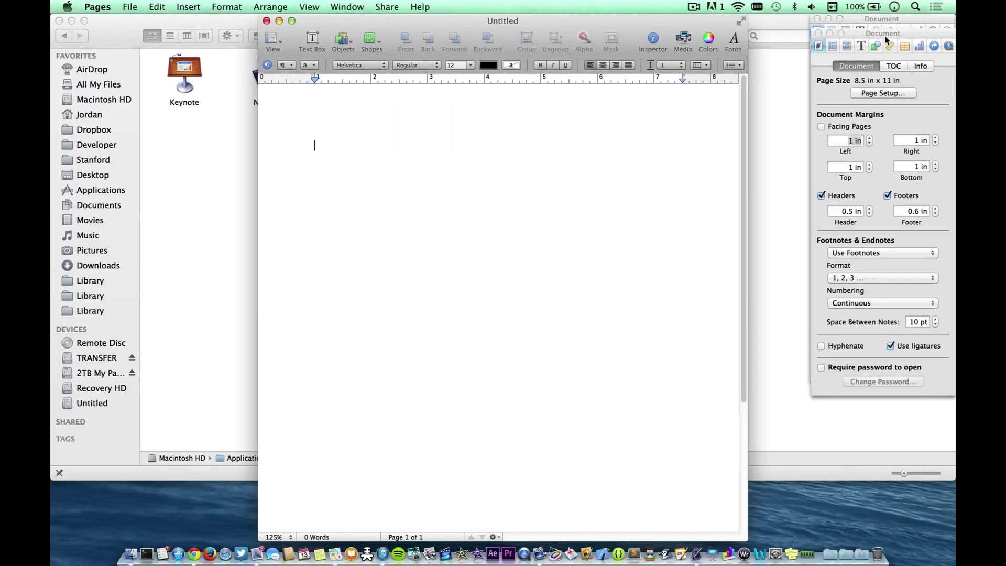
drag(886, 33, 178, 19)
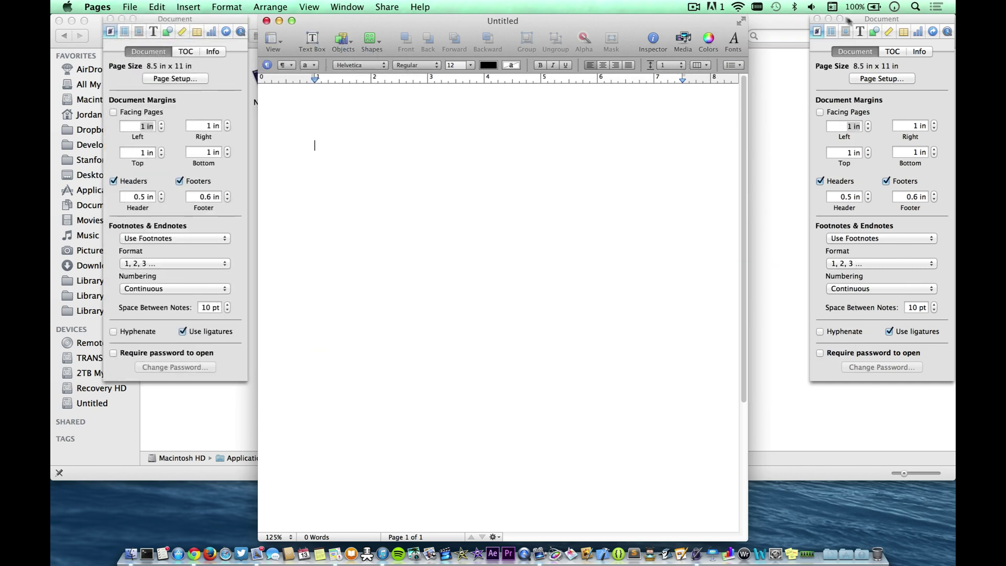
drag(863, 22, 865, 22)
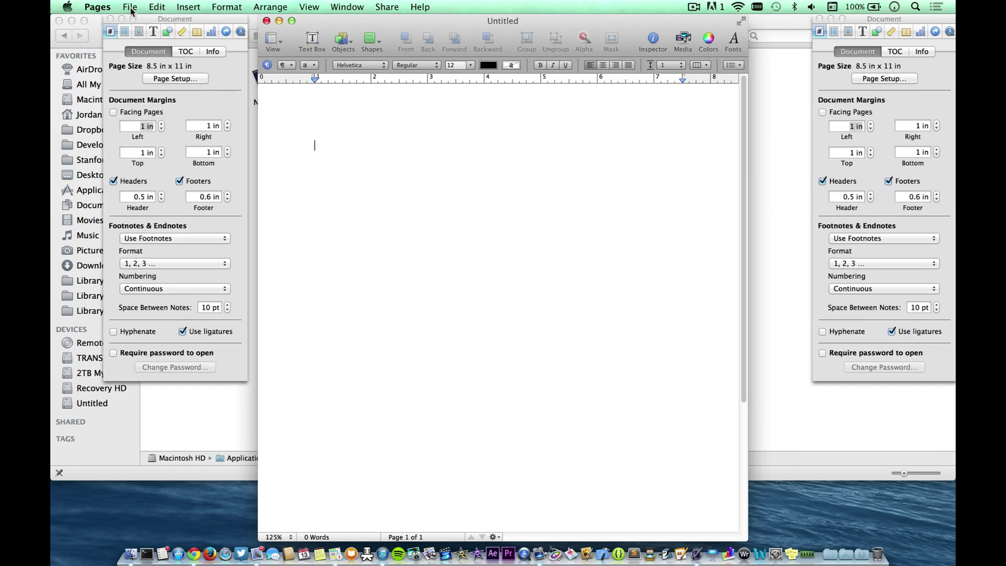
drag(187, 19, 193, 19)
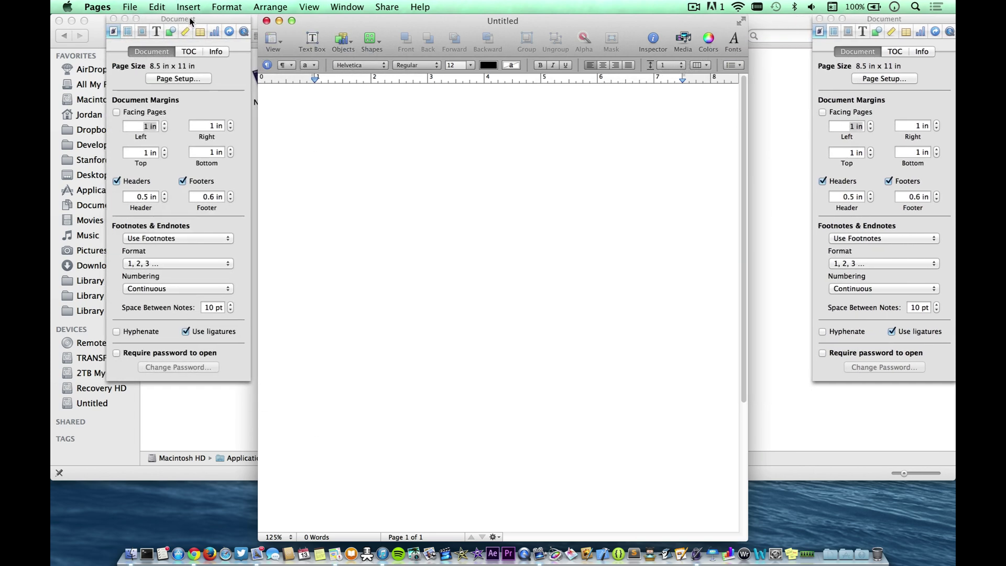
click(266, 20)
click(99, 6)
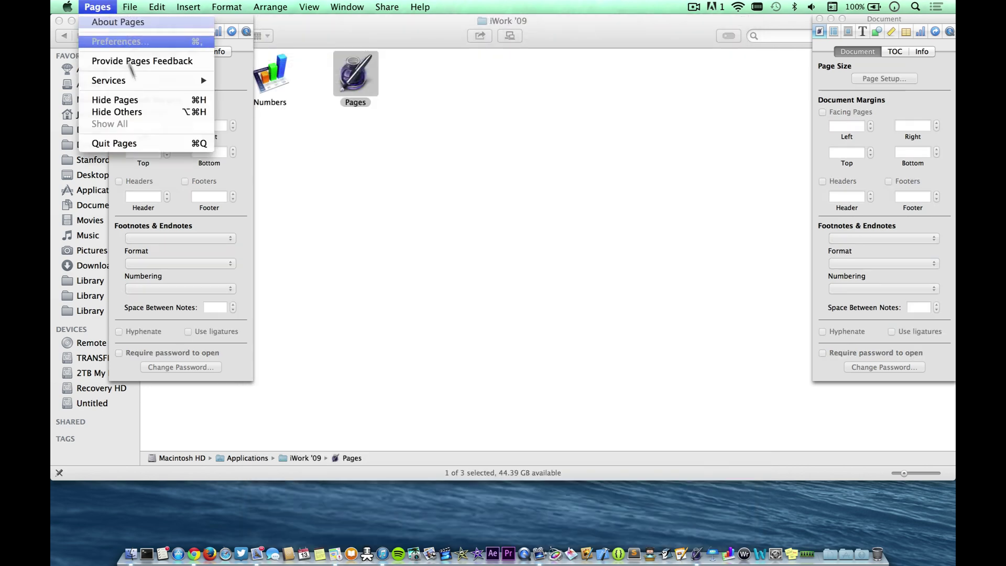
Quit Pages and go back to the Applications folder.
click(141, 143)
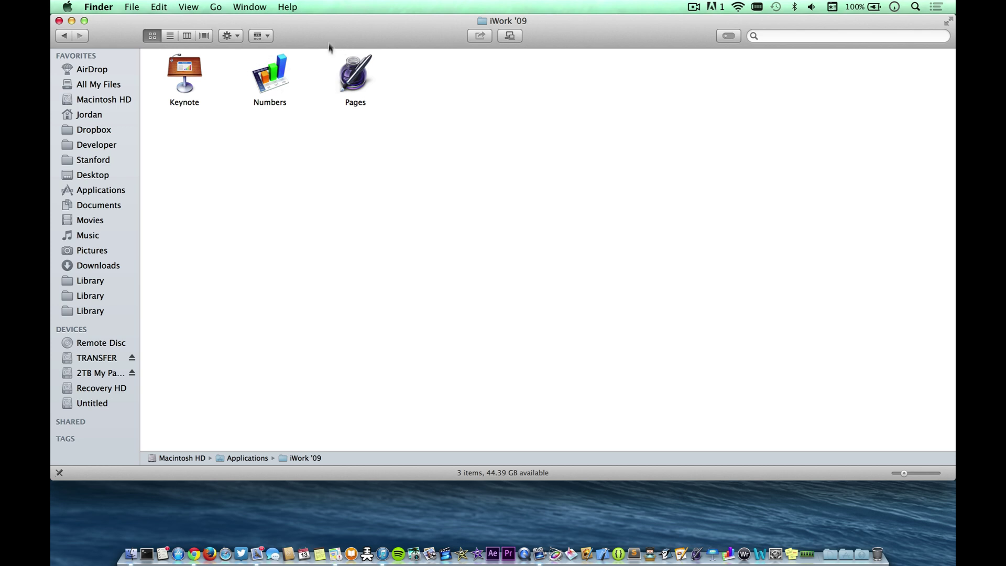
click(63, 37)
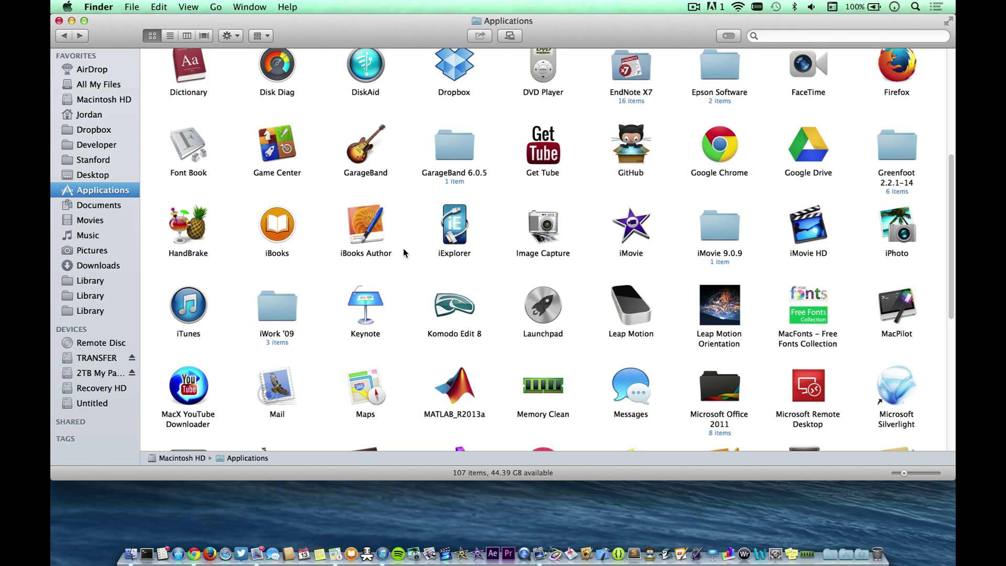
scroll(405, 252, down, 2)
scroll(405, 252, down, 3)
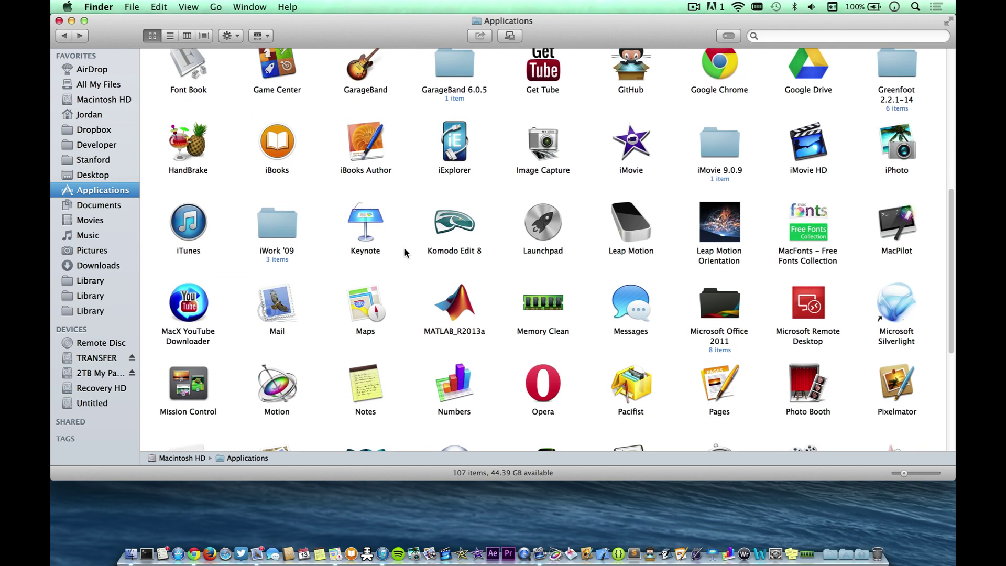
scroll(406, 251, down, 3)
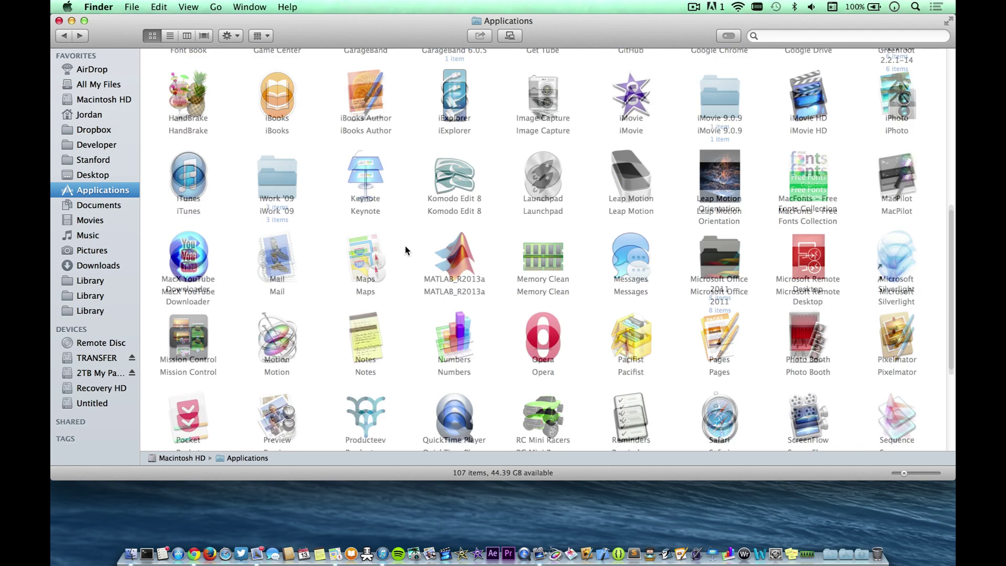
scroll(406, 250, down, 4)
scroll(407, 250, down, 2)
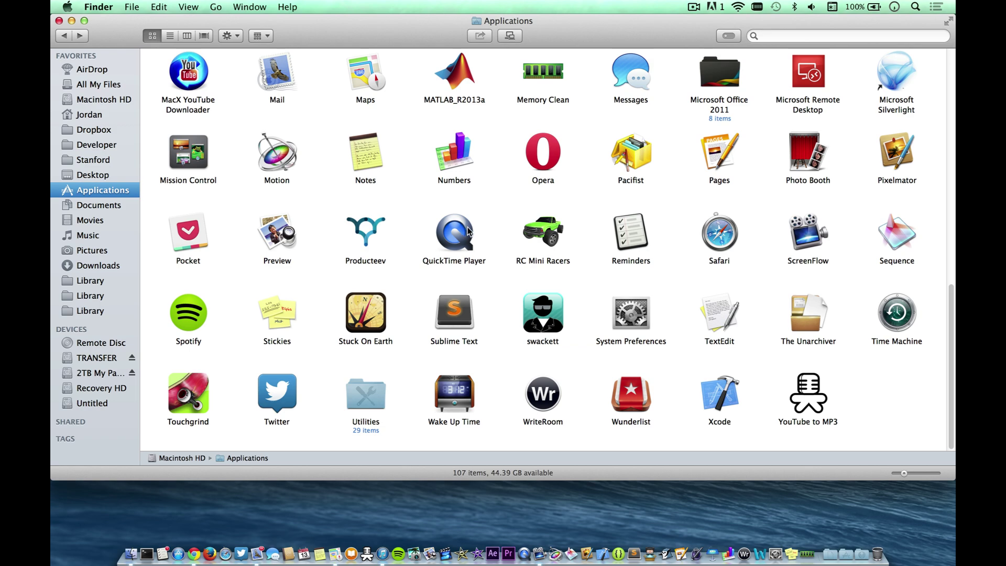
scroll(467, 231, up, 1)
scroll(467, 232, up, 3)
scroll(468, 231, up, 6)
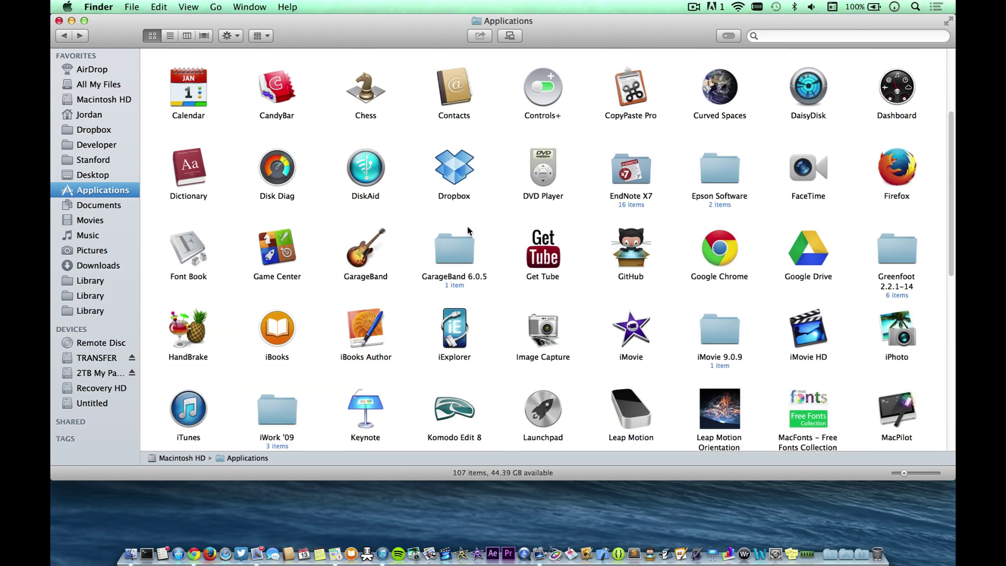